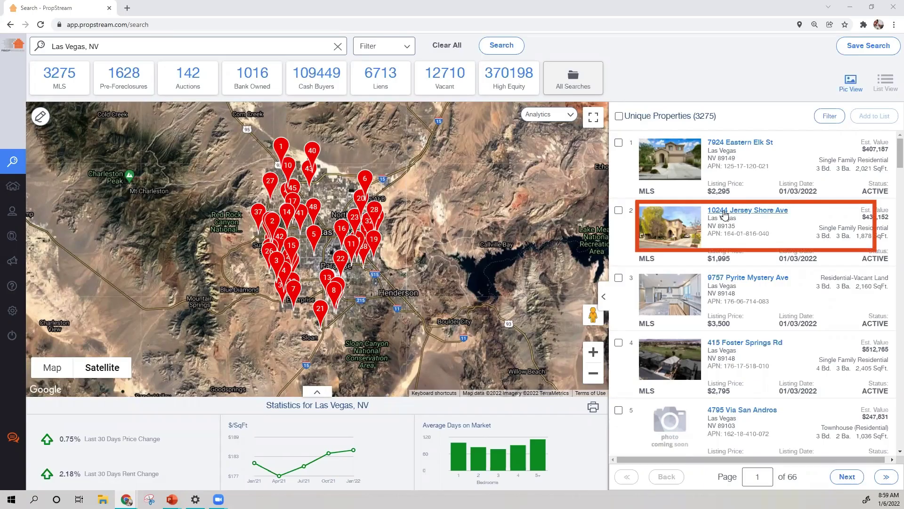
click(724, 210)
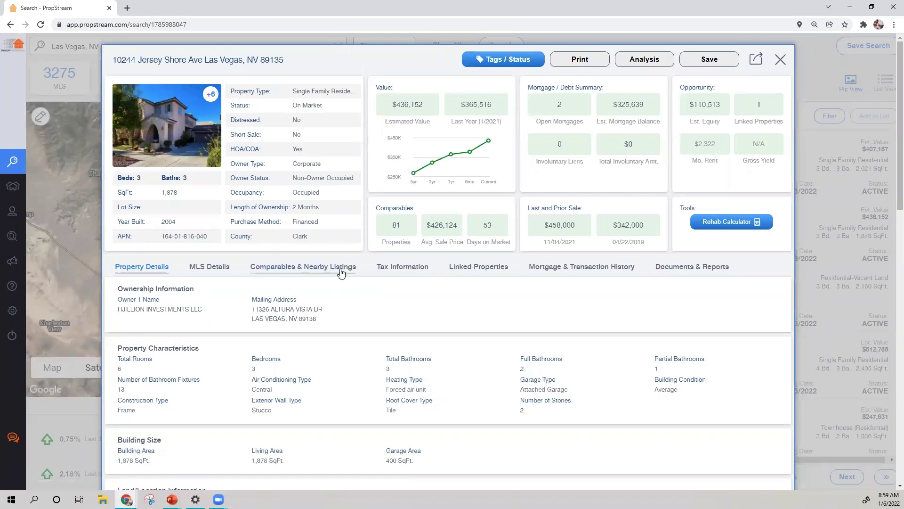
click(343, 272)
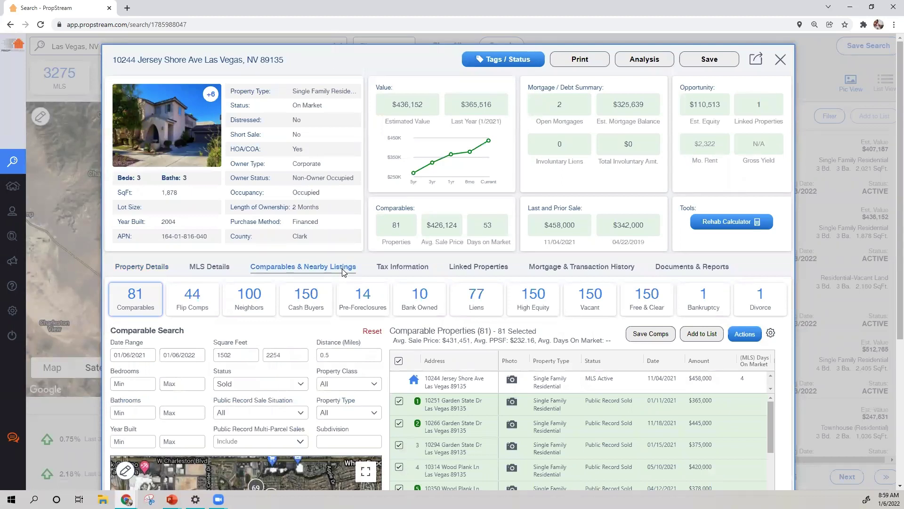
click(142, 299)
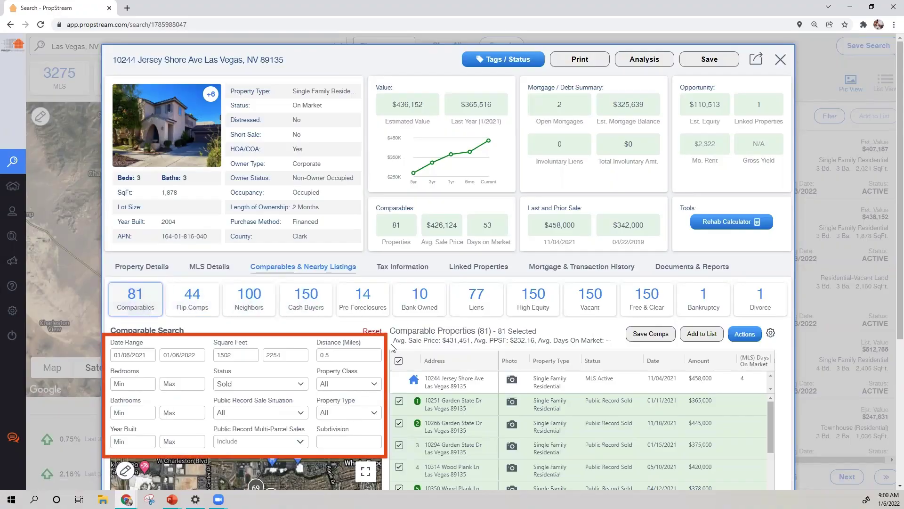
Review the comparables' beds, baths and square footage columns, then select the Bedrooms Min field.
scroll(386, 346, down, 3)
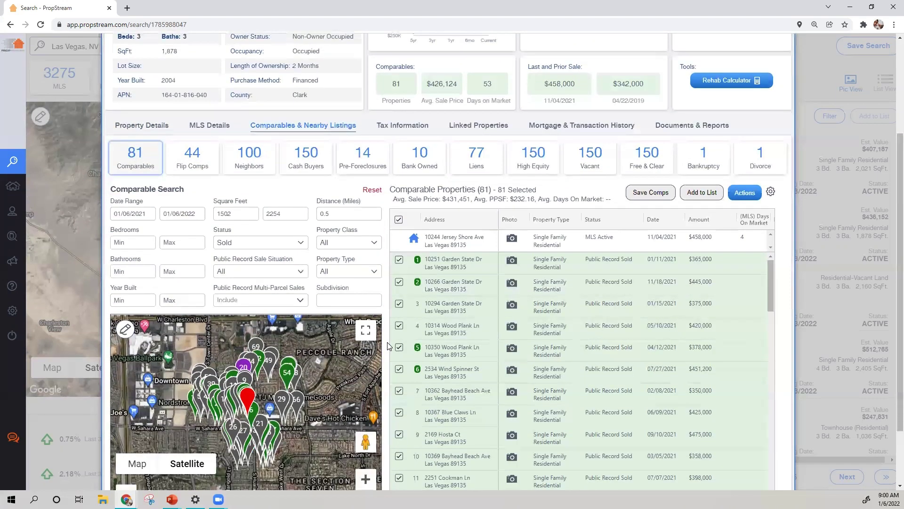
scroll(388, 346, down, 1)
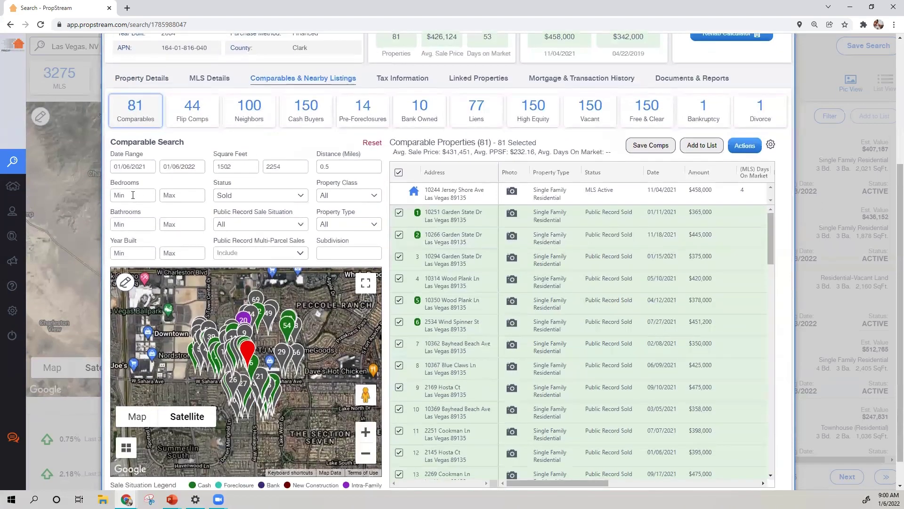
scroll(133, 195, up, 3)
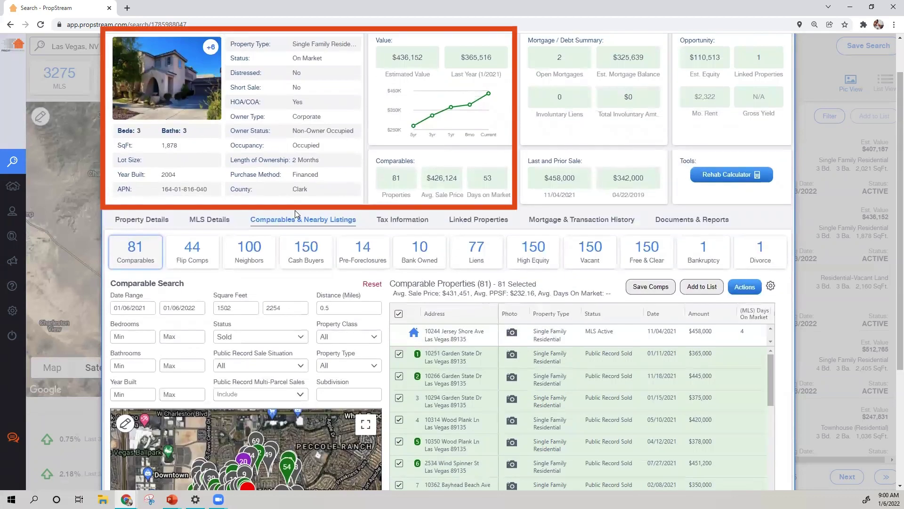
scroll(386, 289, down, 2)
scroll(386, 289, down, 1)
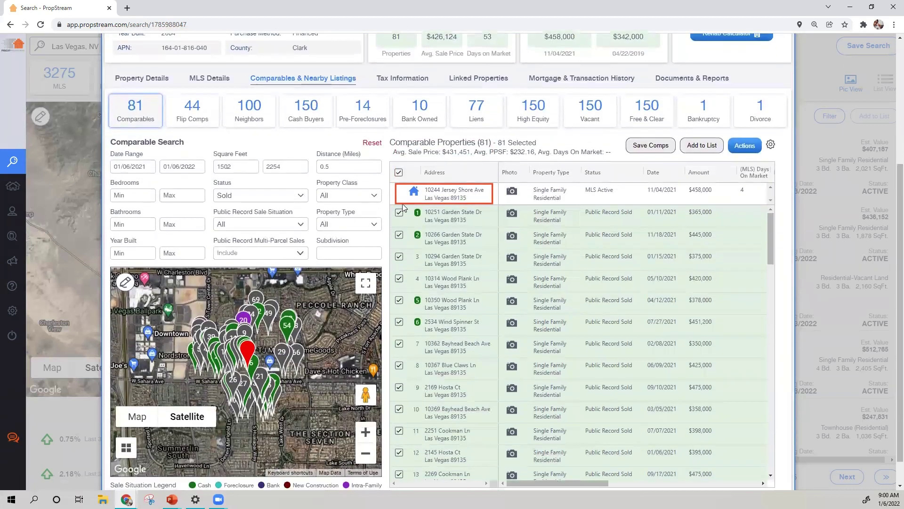
drag(424, 190, 474, 202)
click(473, 203)
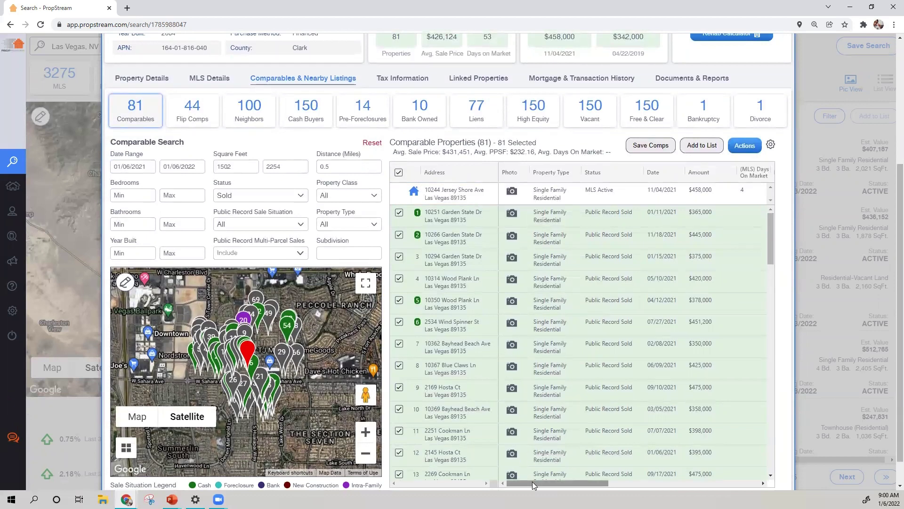
drag(533, 481, 591, 481)
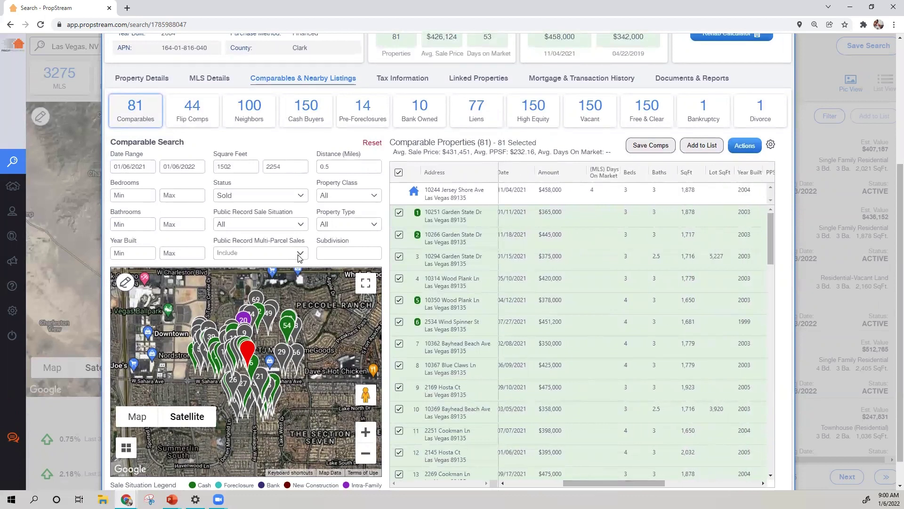
click(147, 196)
Set minimum 3 bedrooms and 3 bathrooms, and include Active, Contingent, Pending and Sold statuses.
text(3)
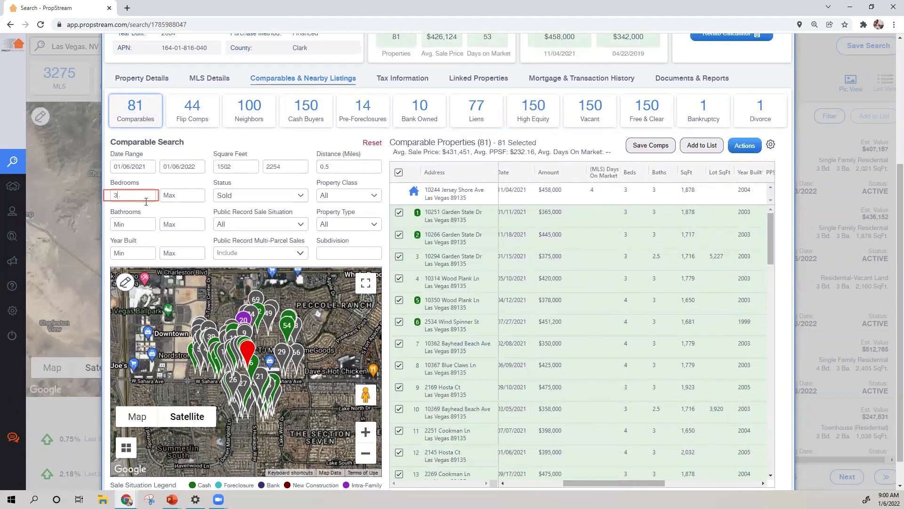
click(140, 230)
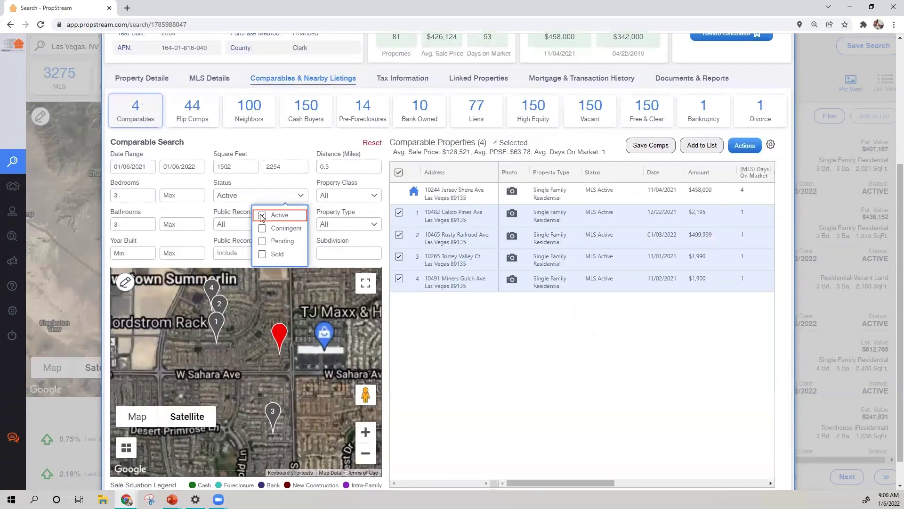
click(262, 228)
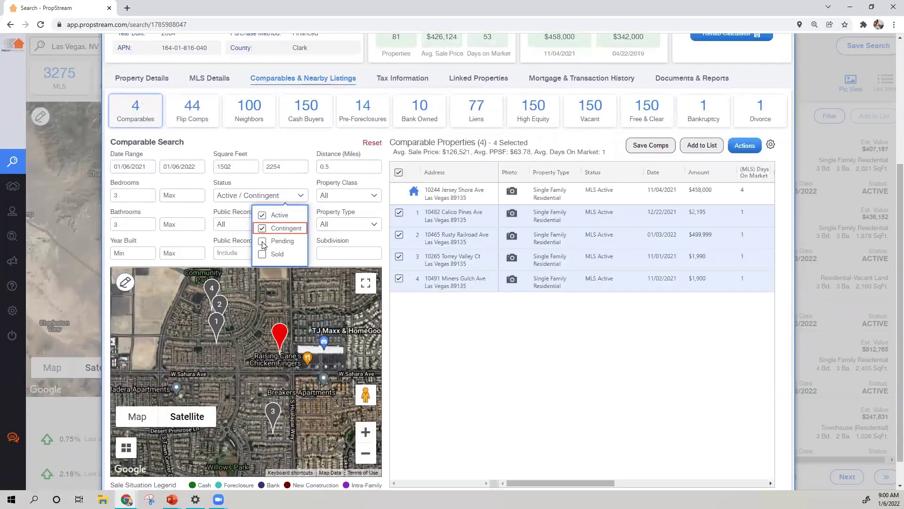
click(263, 242)
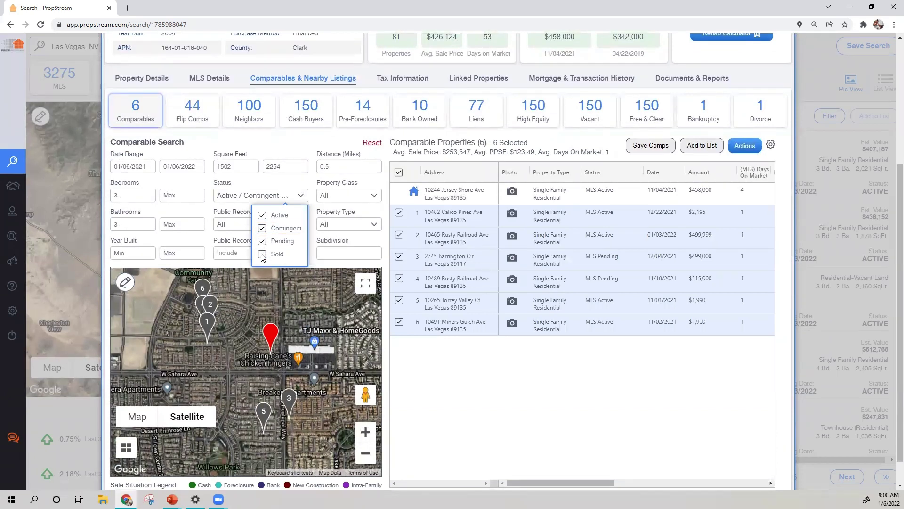
click(263, 254)
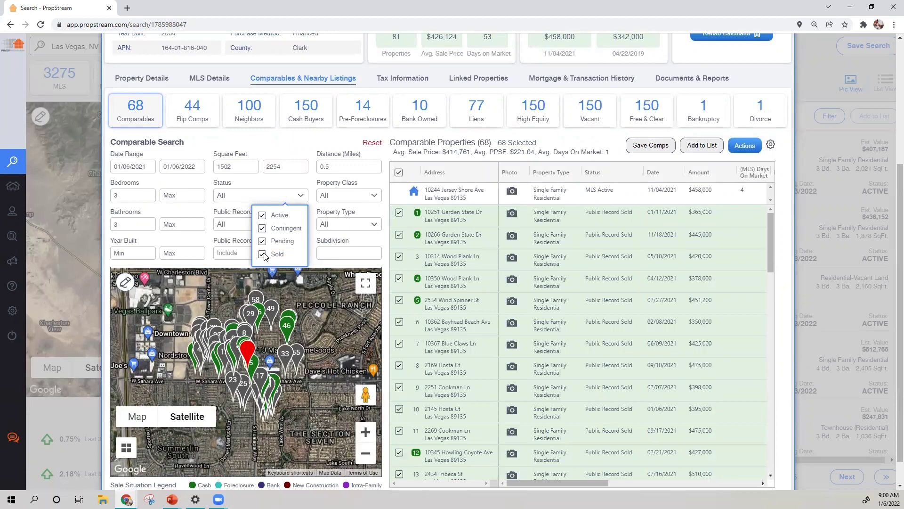
Restrict the public record sale situation to Financed only, leaving 48 comparables.
click(232, 216)
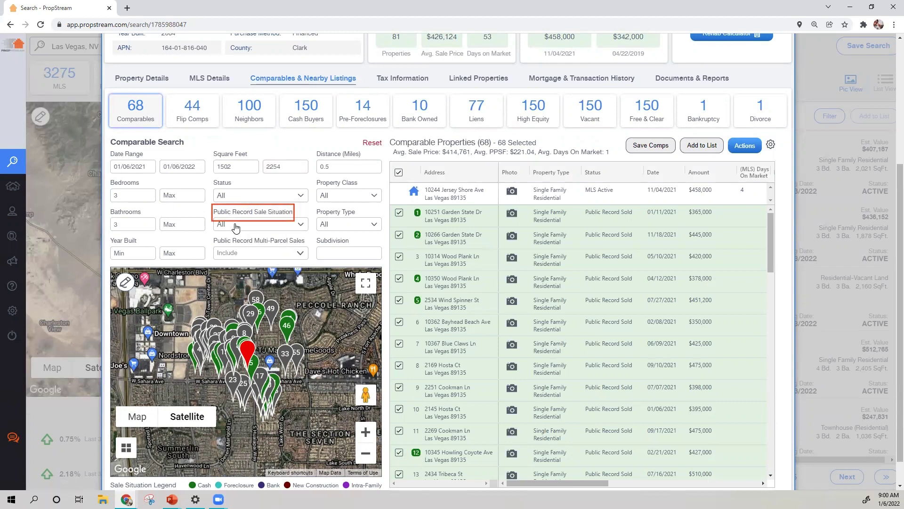
click(235, 224)
click(242, 244)
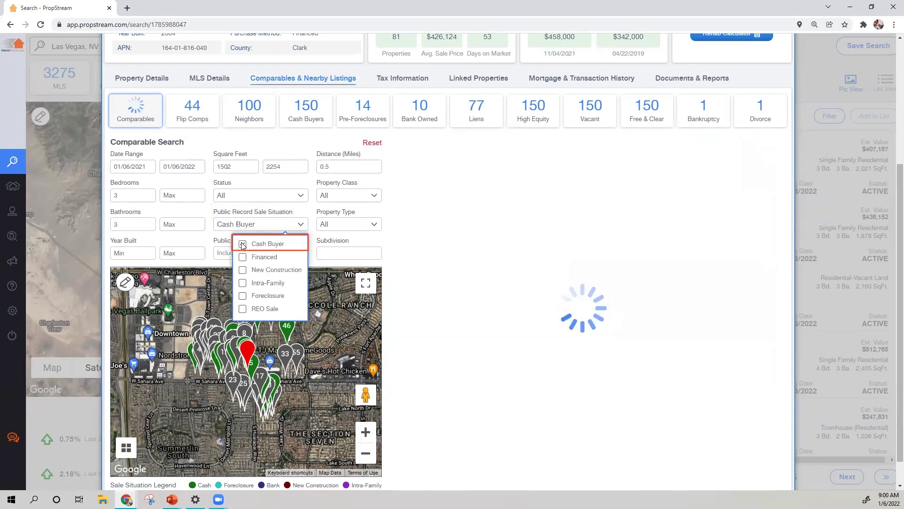
click(242, 244)
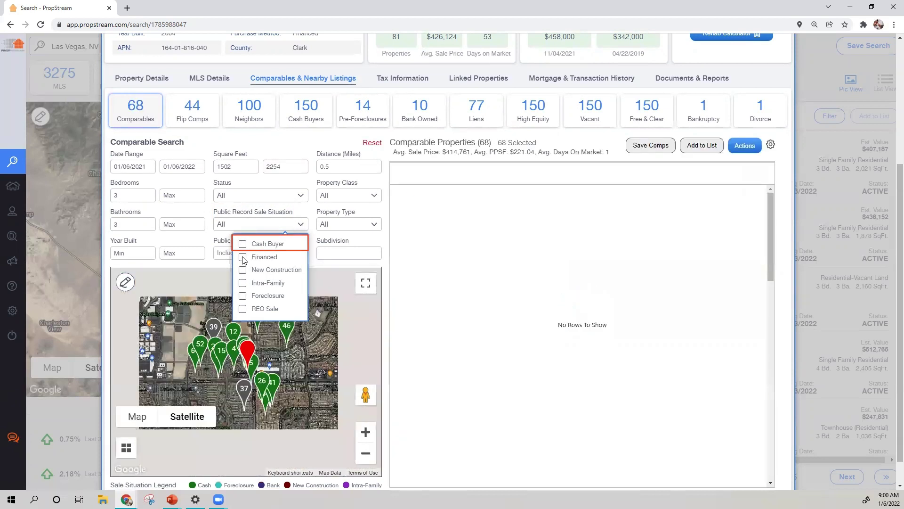
click(243, 257)
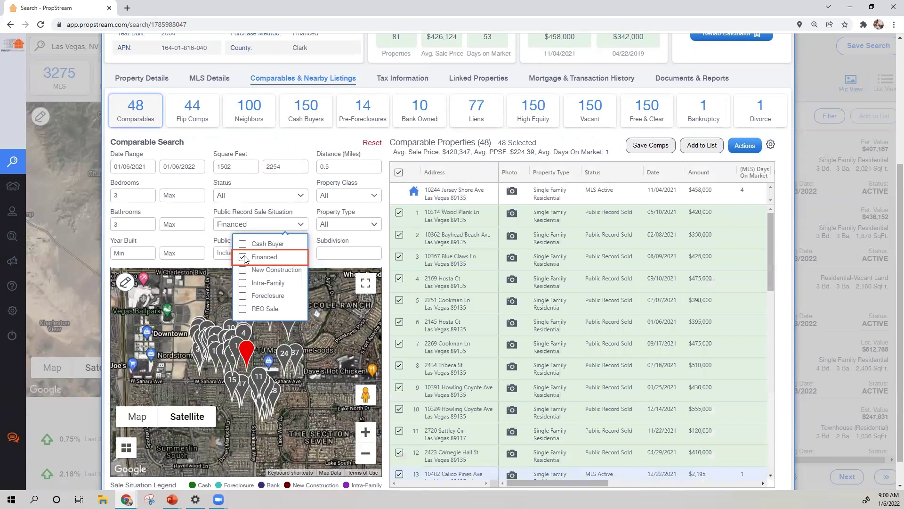
click(316, 213)
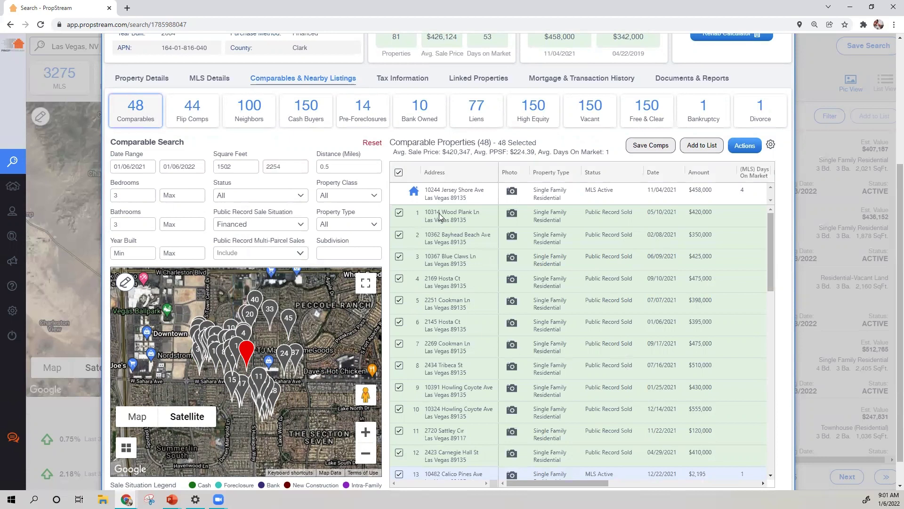
click(511, 214)
scroll(102, 210, down, 8)
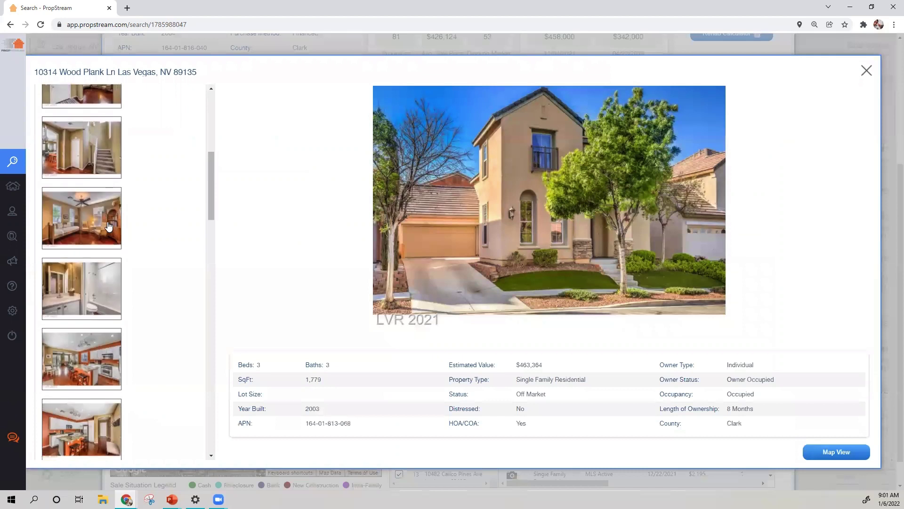
click(867, 71)
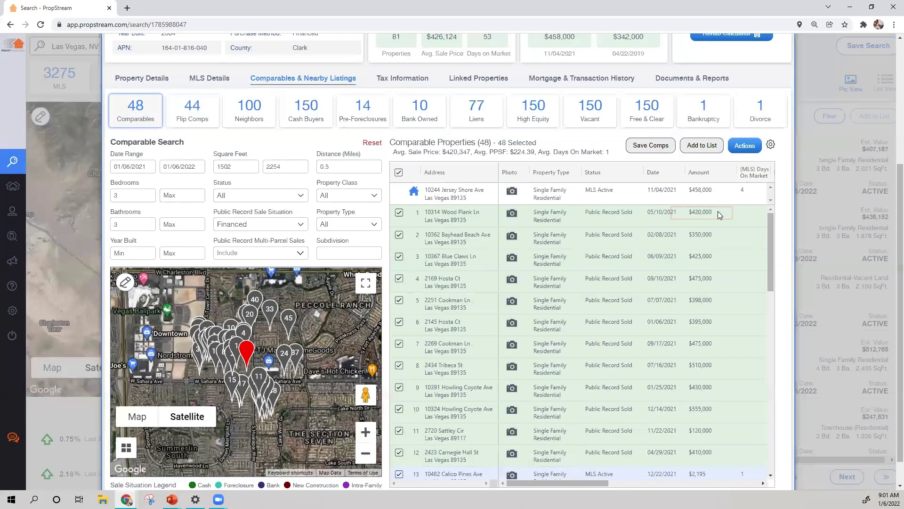
drag(715, 212, 687, 213)
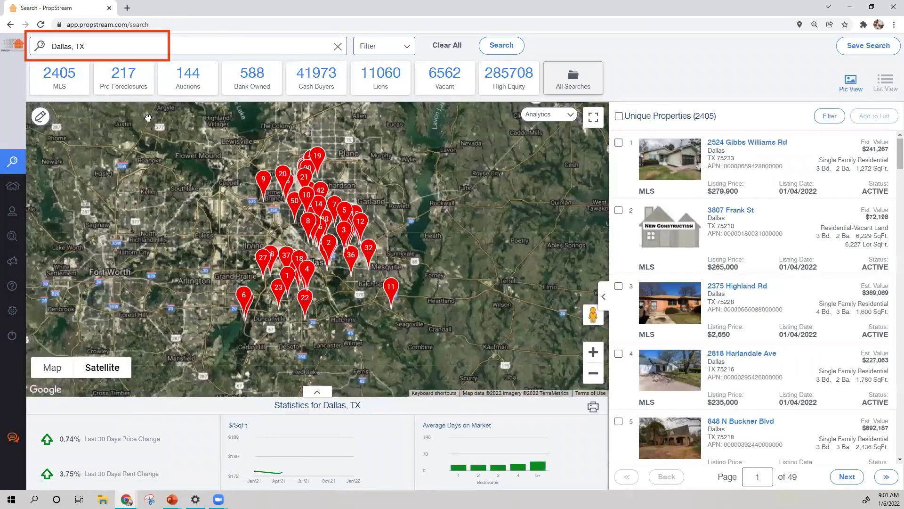
click(737, 286)
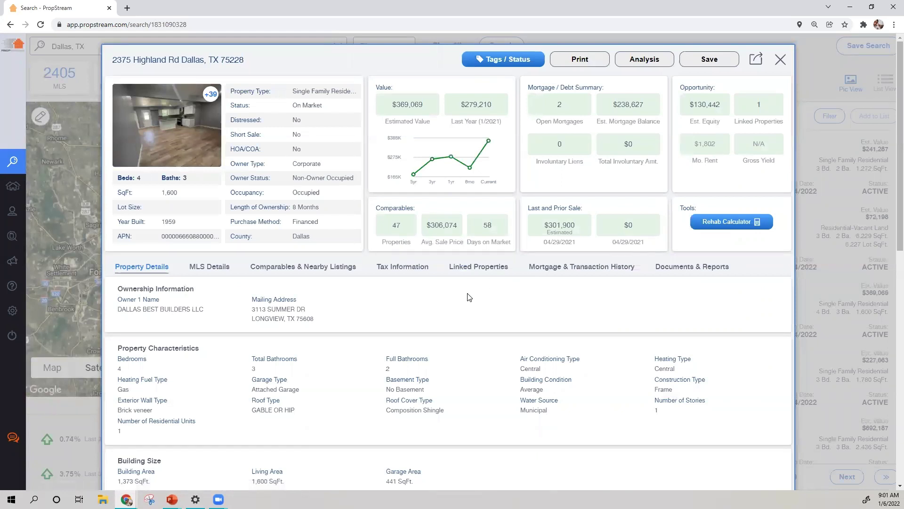
click(324, 267)
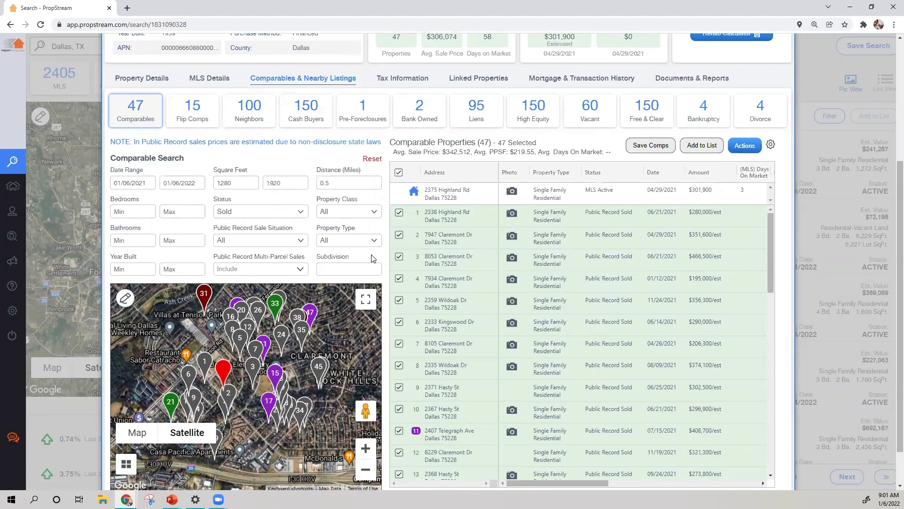
Limit the listing status to Active, Contingent and Pending, excluding Sold.
click(240, 212)
click(262, 269)
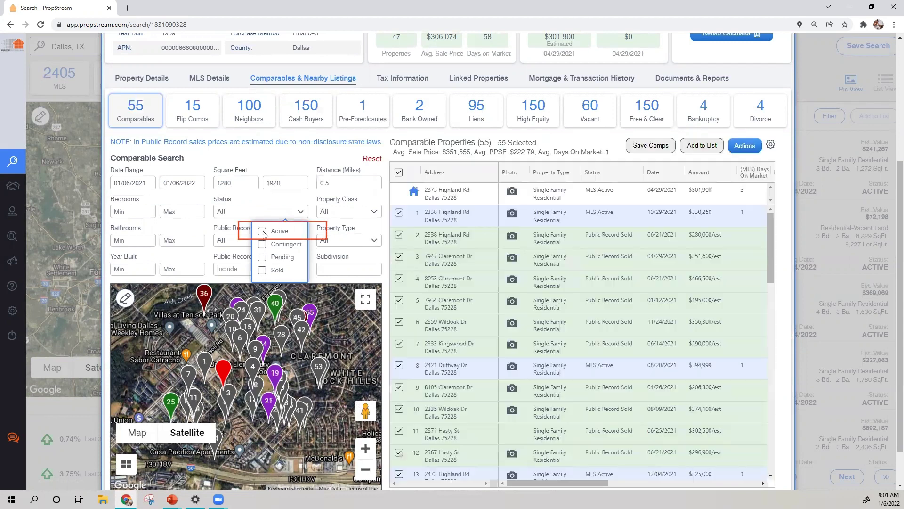
click(262, 230)
click(262, 243)
click(262, 257)
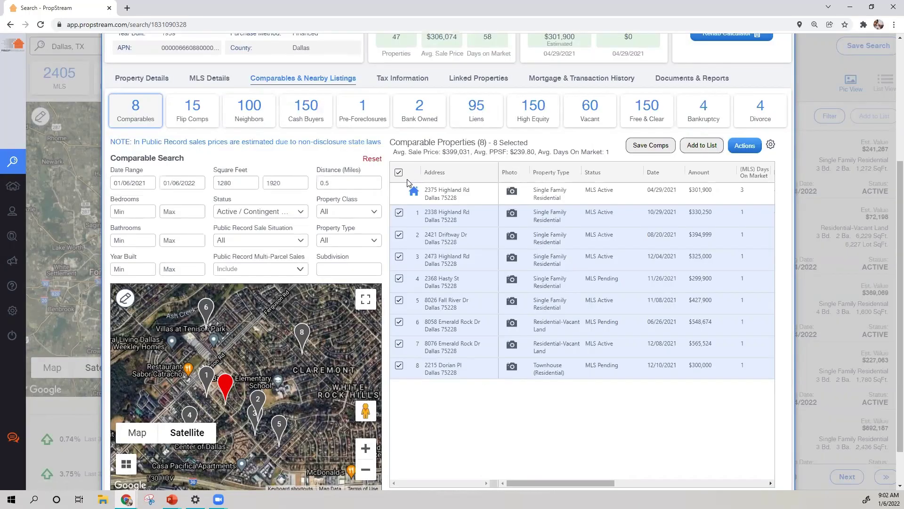
click(398, 172)
click(399, 212)
click(398, 300)
click(399, 322)
click(741, 147)
click(705, 170)
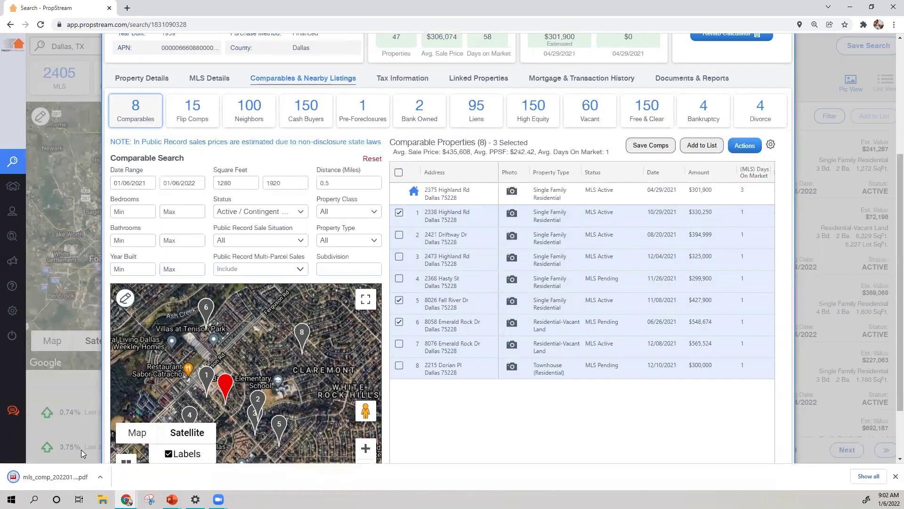
Open the downloaded mls_comp PDF and scroll through it to the comp photo pages.
click(55, 476)
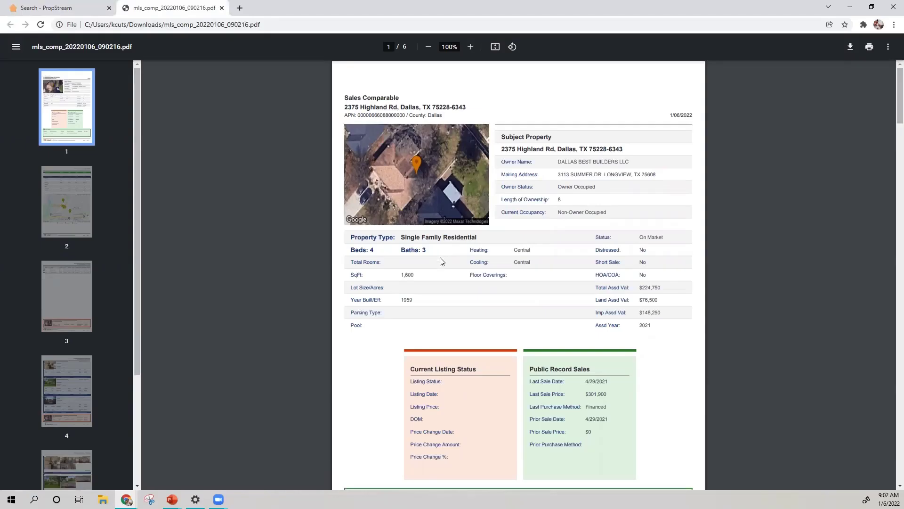
scroll(466, 301, down, 5)
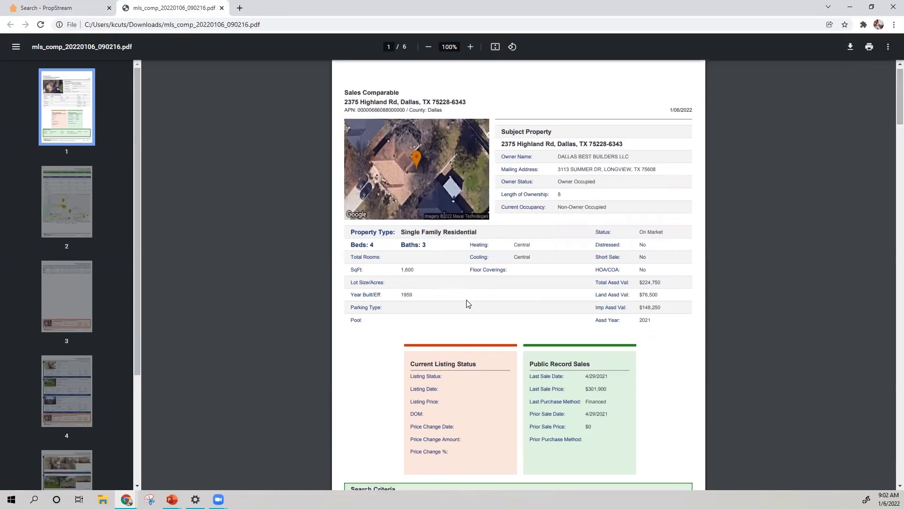
scroll(503, 194, down, 5)
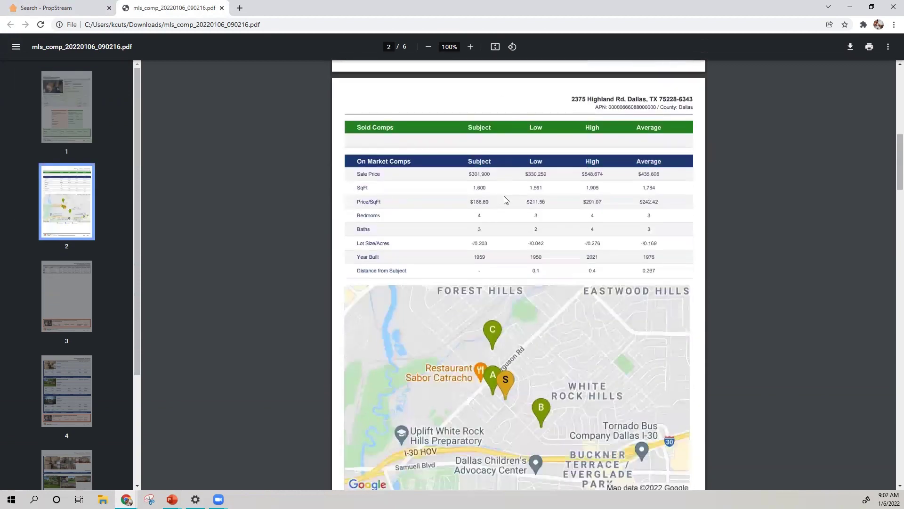
scroll(505, 201, down, 1)
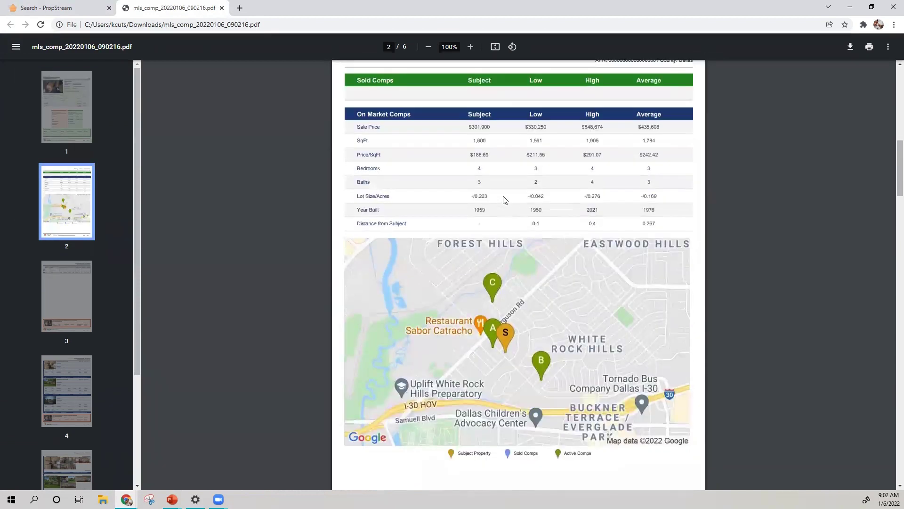
scroll(503, 200, down, 15)
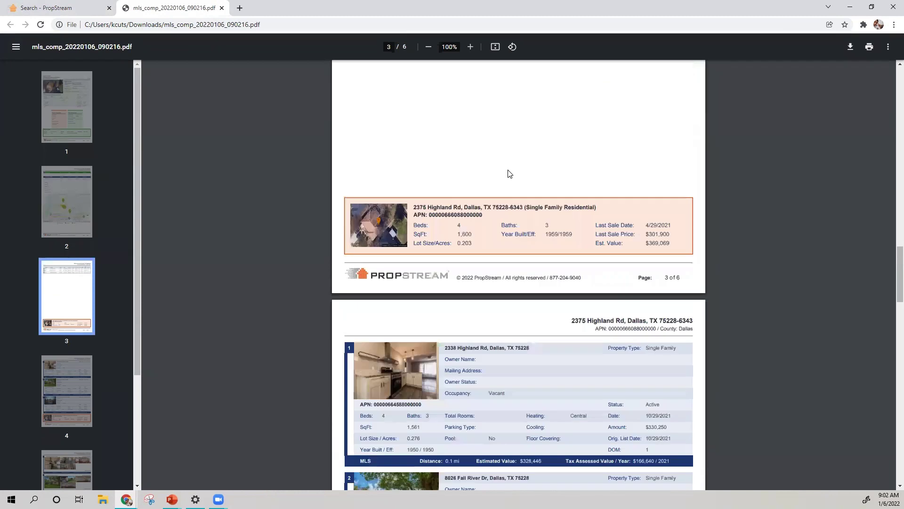
scroll(509, 174, down, 9)
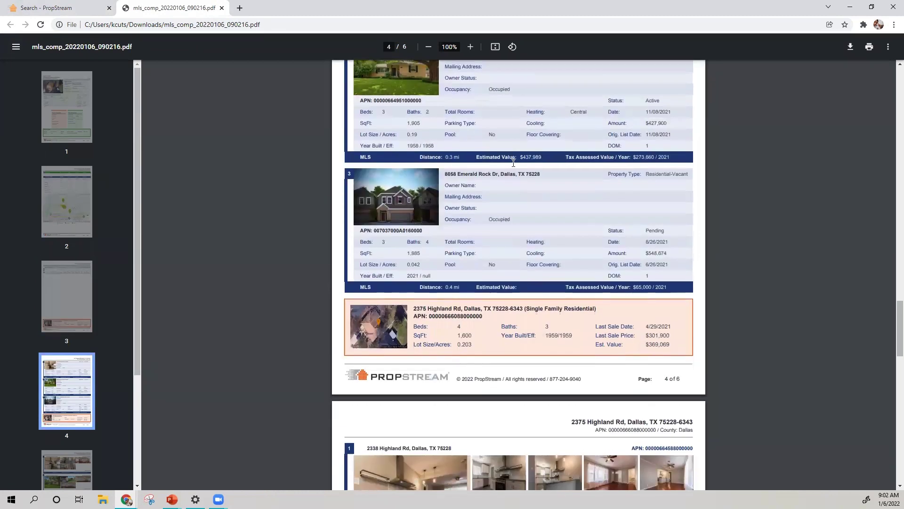
scroll(513, 162, down, 5)
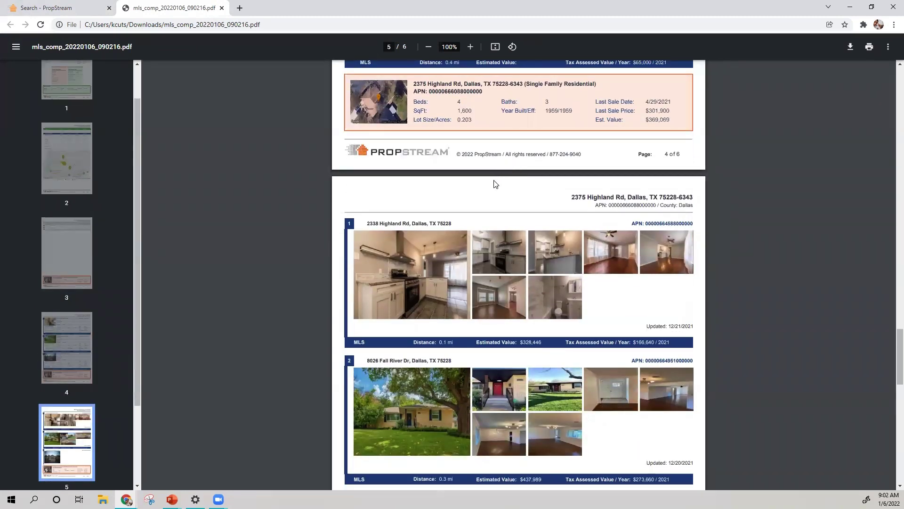